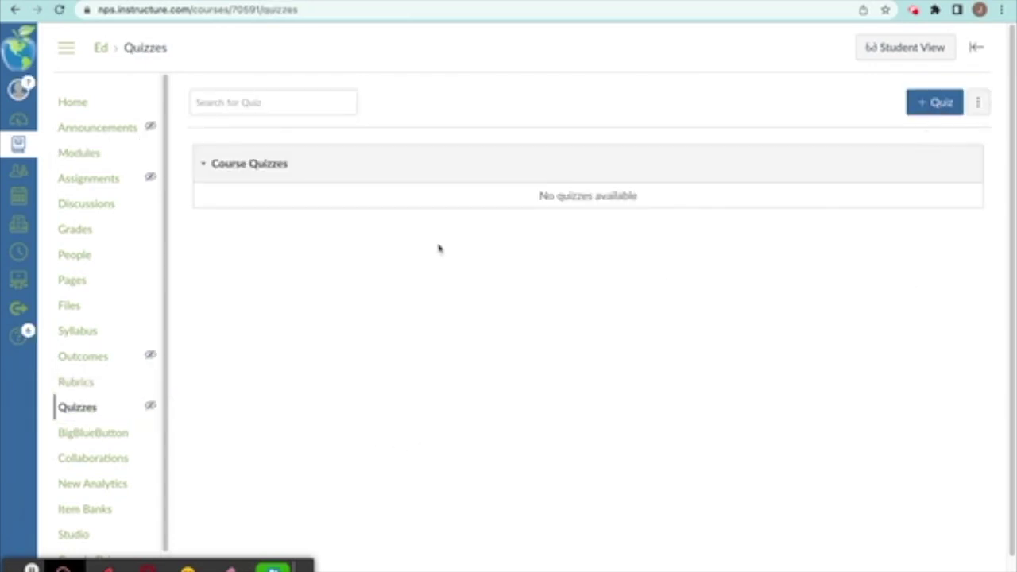
Create a new quiz and name it "Math 5.2a Practice Quiz".
{"action": "left_click", "coordinate": [922, 106]}
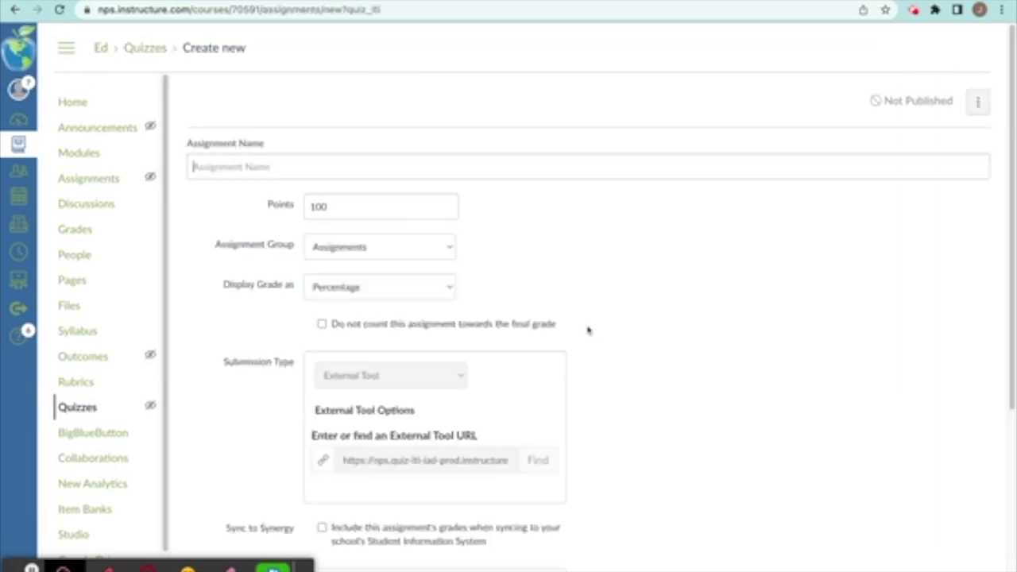
{"action": "left_click", "coordinate": [320, 163]}
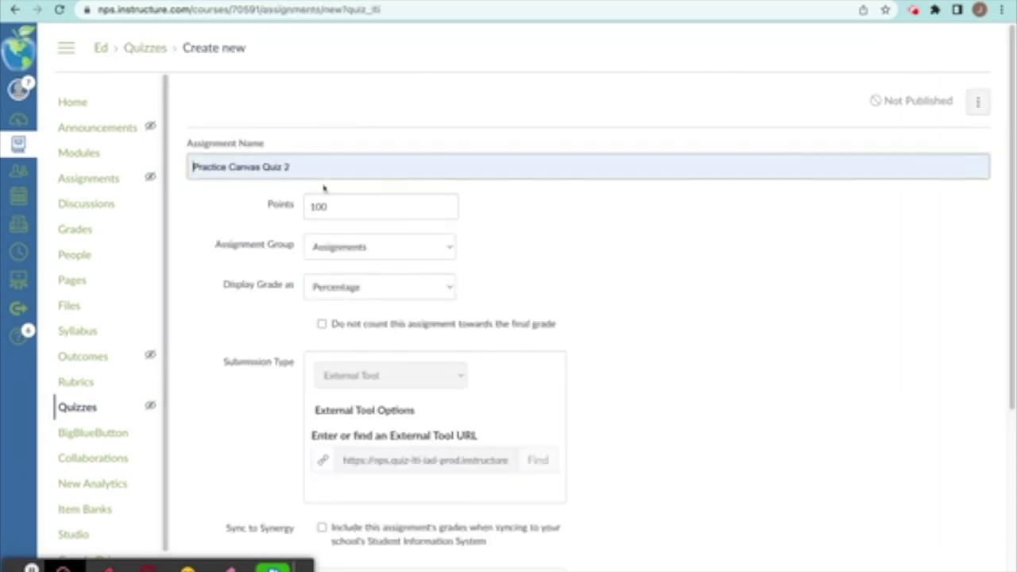
{"action": "key", "text": "Return"}
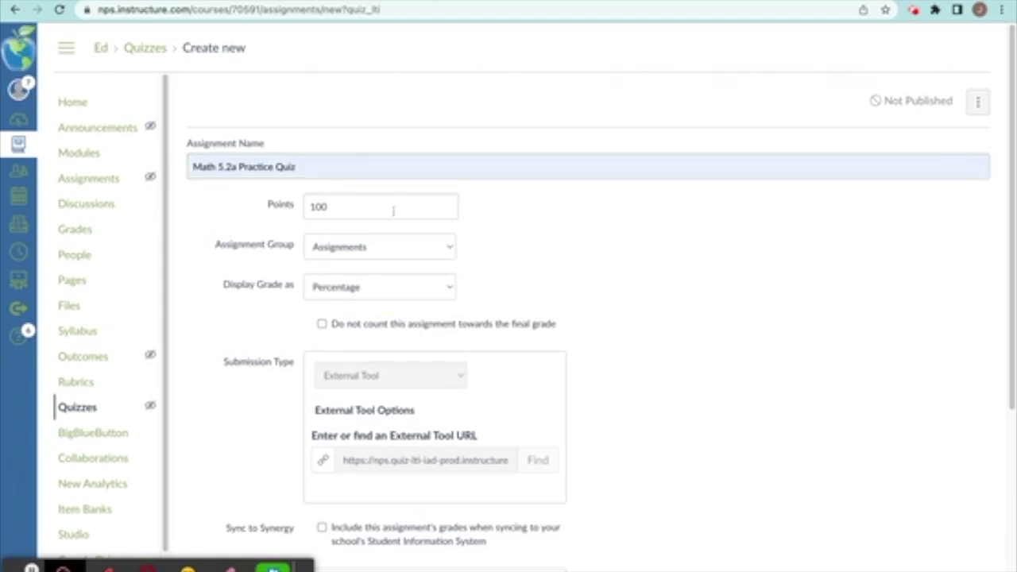
Choose Assignments as the assignment group and Percentage as the grade display, and open the quiz for building.
{"action": "left_click", "coordinate": [394, 249]}
{"action": "left_click", "coordinate": [468, 281]}
{"action": "left_click", "coordinate": [415, 291]}
{"action": "left_click", "coordinate": [599, 318]}
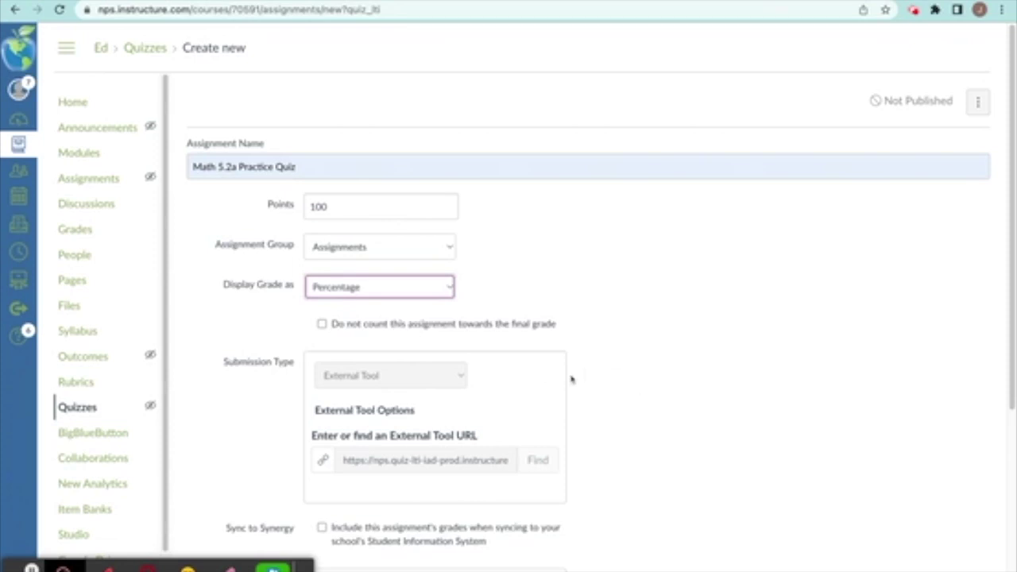
{"action": "scroll", "coordinate": [685, 362], "scroll_direction": "down", "scroll_amount": 4}
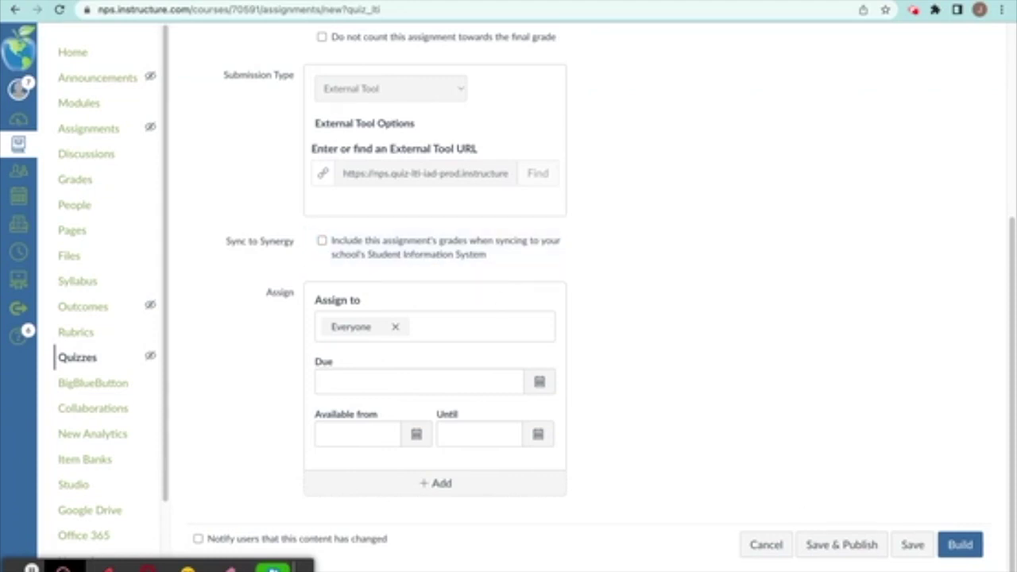
{"action": "left_click", "coordinate": [963, 546]}
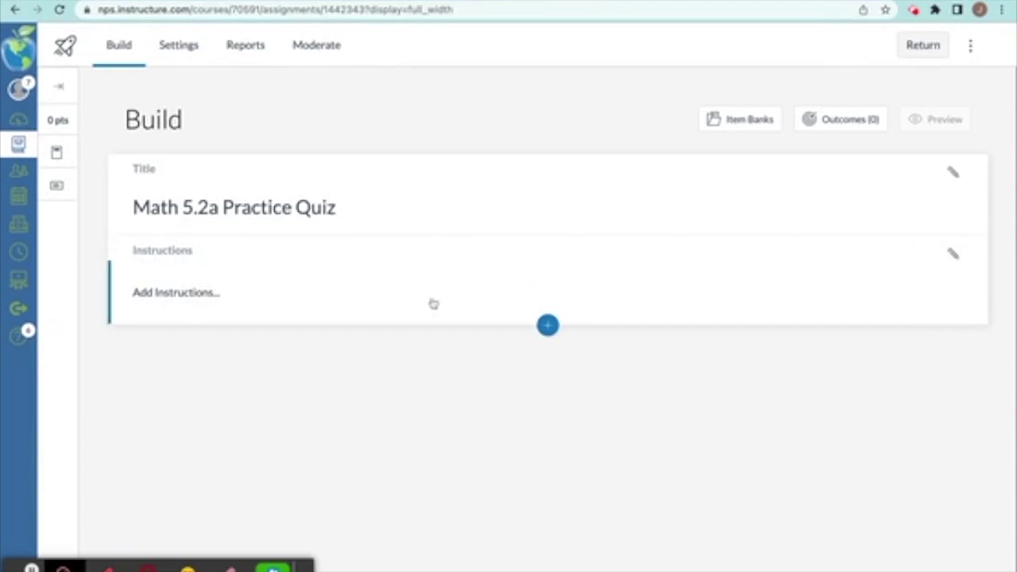
Add the quiz instructions "Answer the question according to the specification." and save them.
{"action": "left_click", "coordinate": [181, 301]}
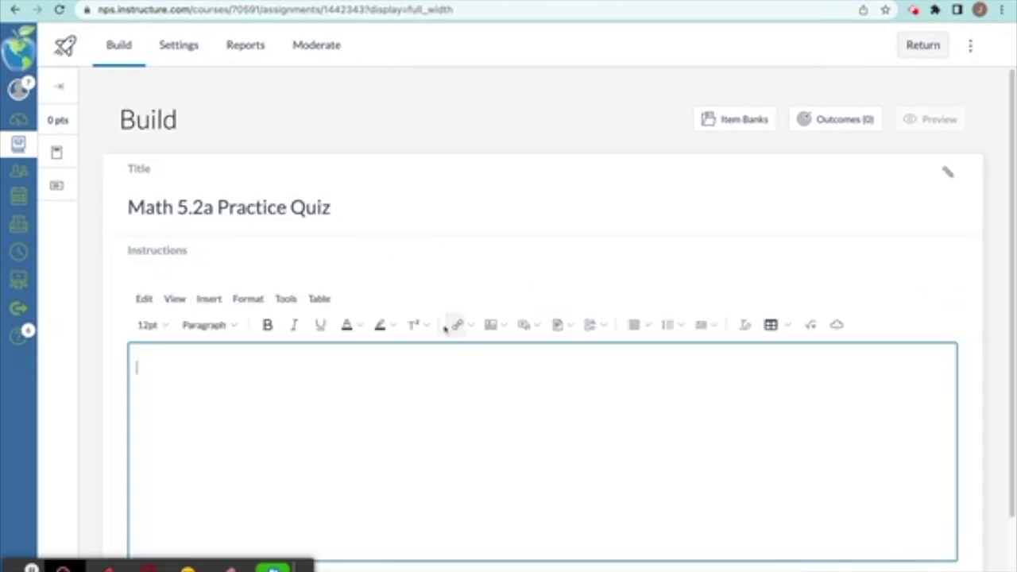
{"action": "scroll", "coordinate": [840, 321], "scroll_direction": "down", "scroll_amount": 2}
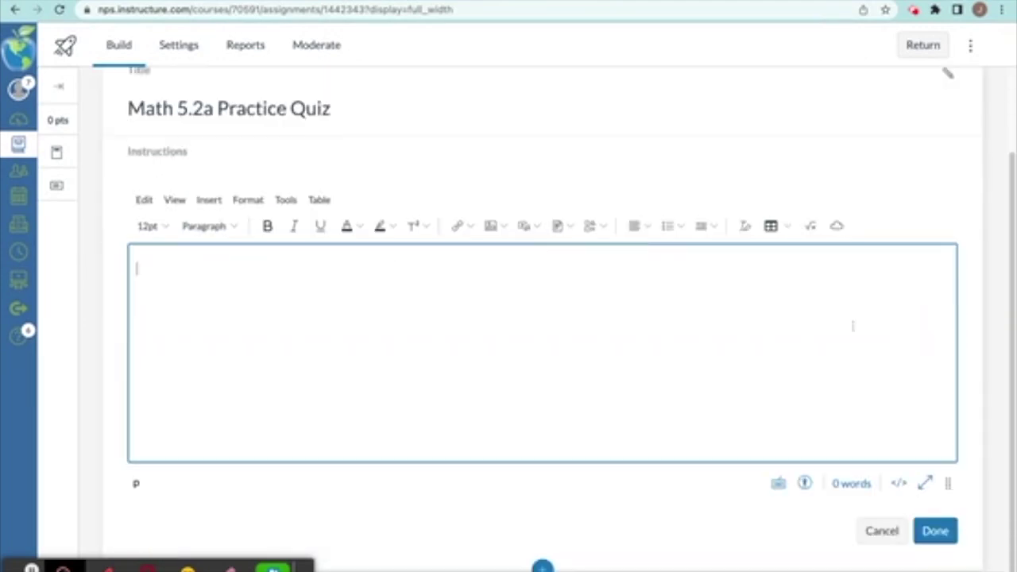
{"action": "type", "text": "Answer the question ac"}
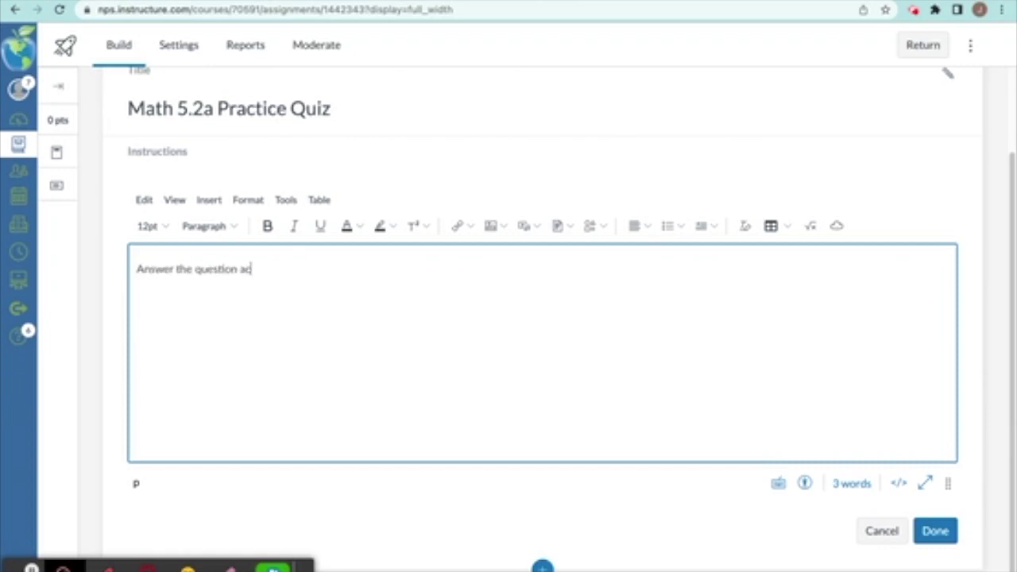
{"action": "type", "text": "cording to the specification."}
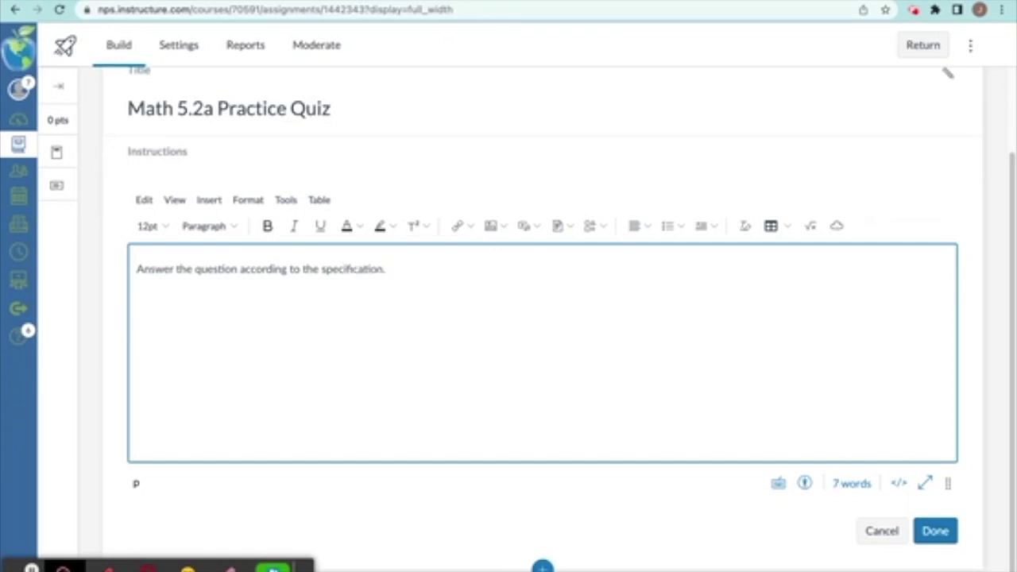
{"action": "left_click", "coordinate": [950, 523]}
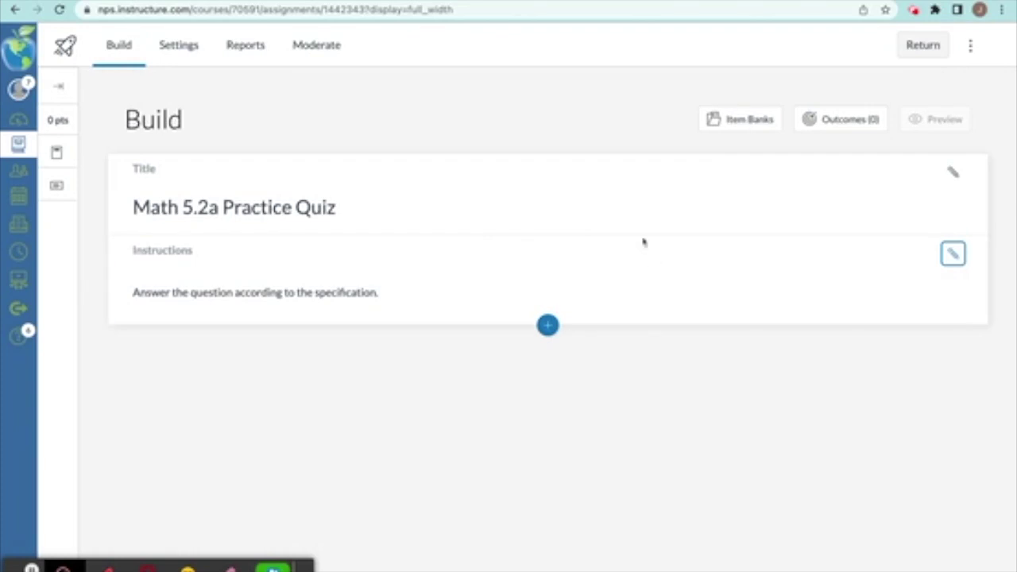
Add a Numeric question and embed the image "Screenshot 2022-12-20 at 6.58.36 PM.png" in its question stem.
{"action": "left_click", "coordinate": [548, 325]}
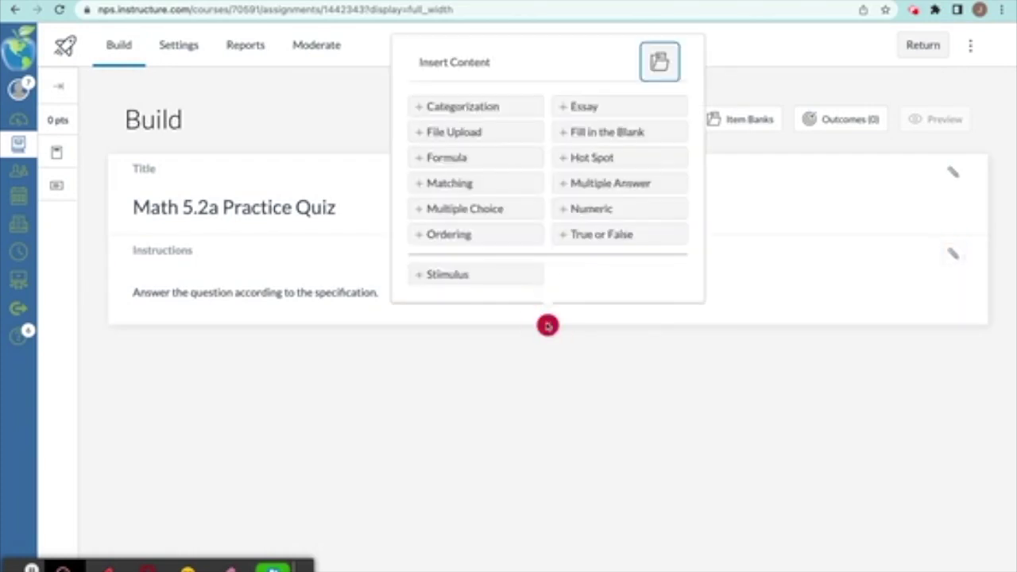
{"action": "left_click", "coordinate": [620, 211]}
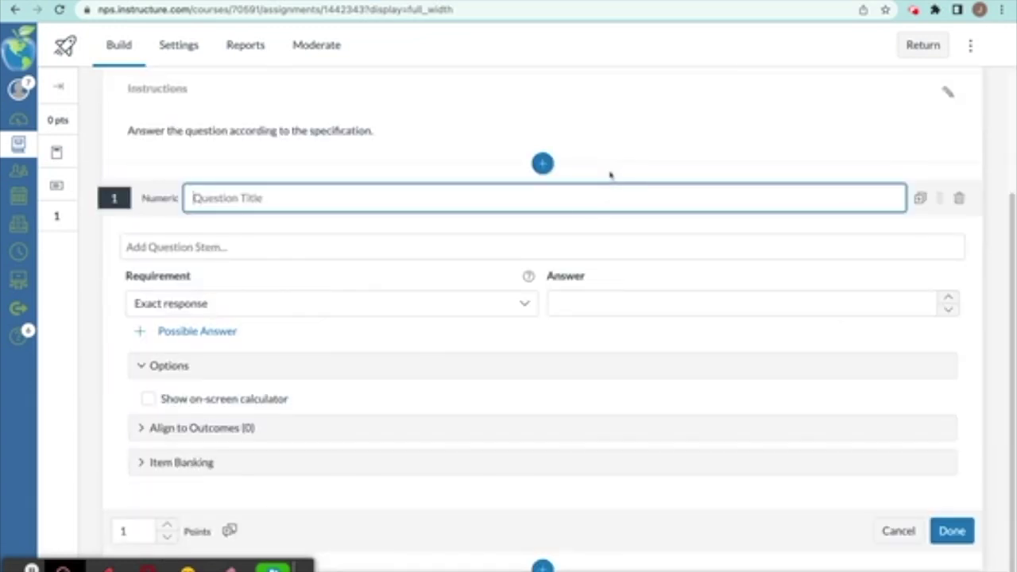
{"action": "left_click", "coordinate": [426, 251]}
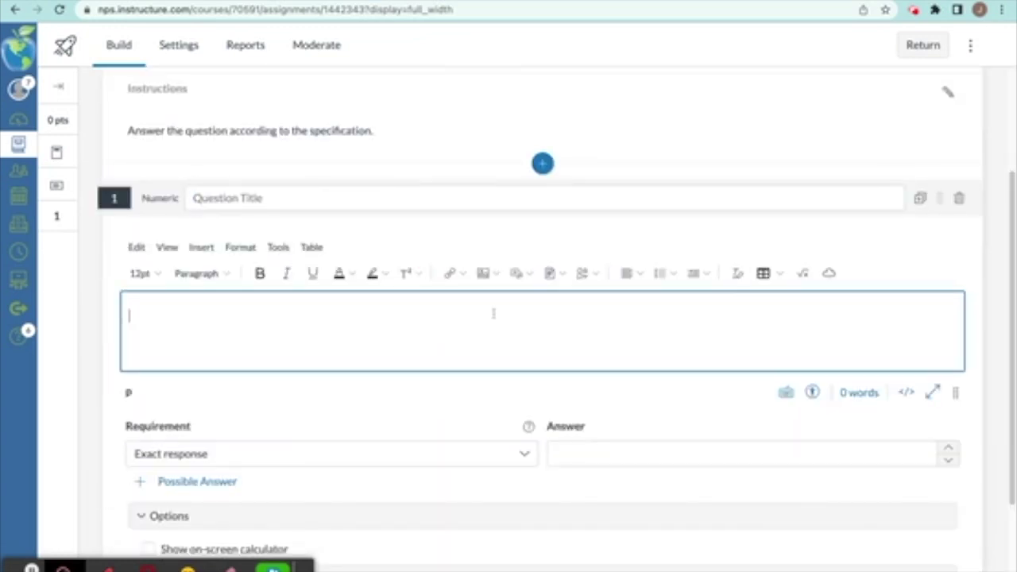
{"action": "left_click", "coordinate": [495, 276]}
{"action": "left_click", "coordinate": [517, 302]}
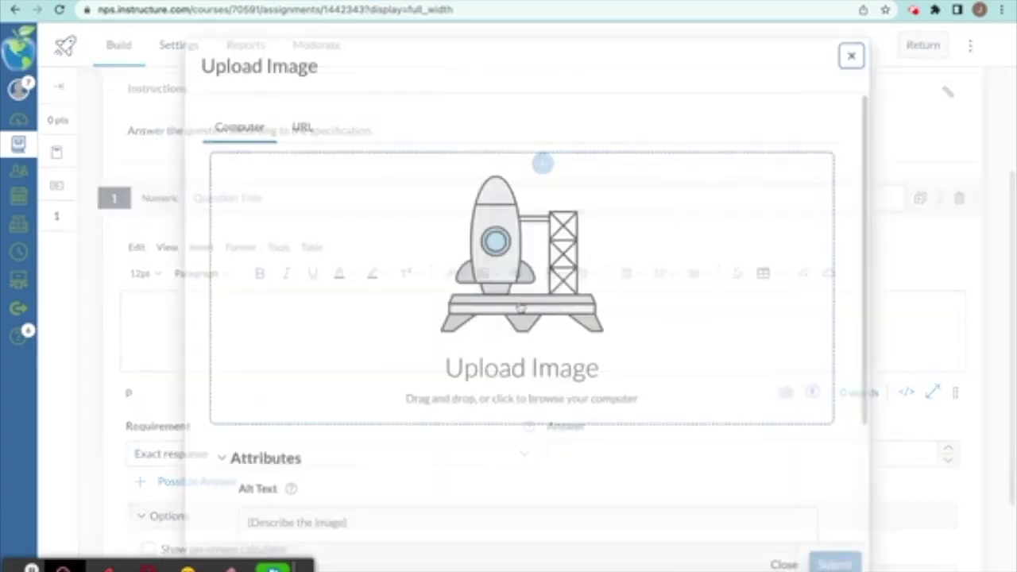
{"action": "left_click", "coordinate": [587, 300]}
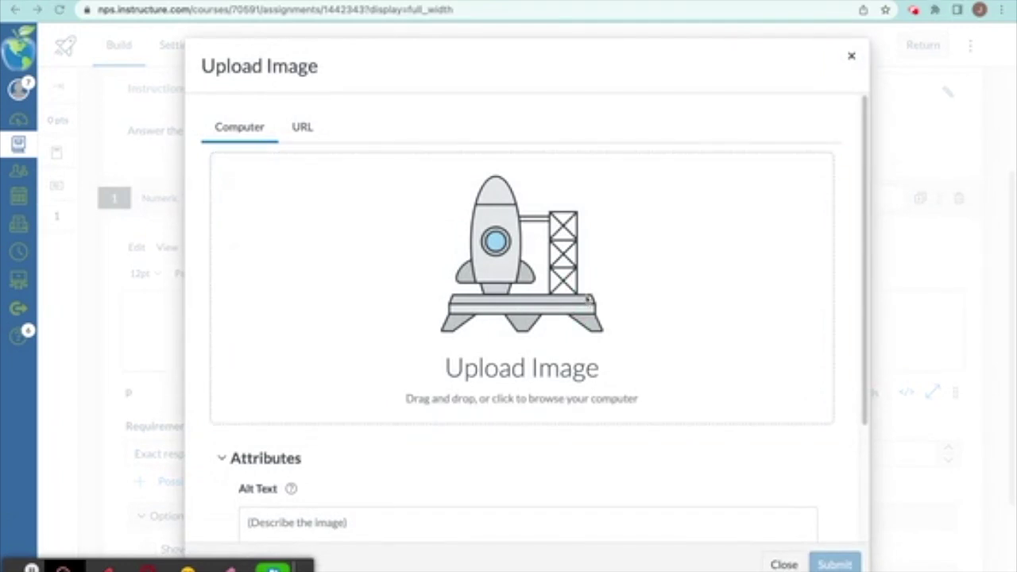
{"action": "left_click", "coordinate": [718, 296]}
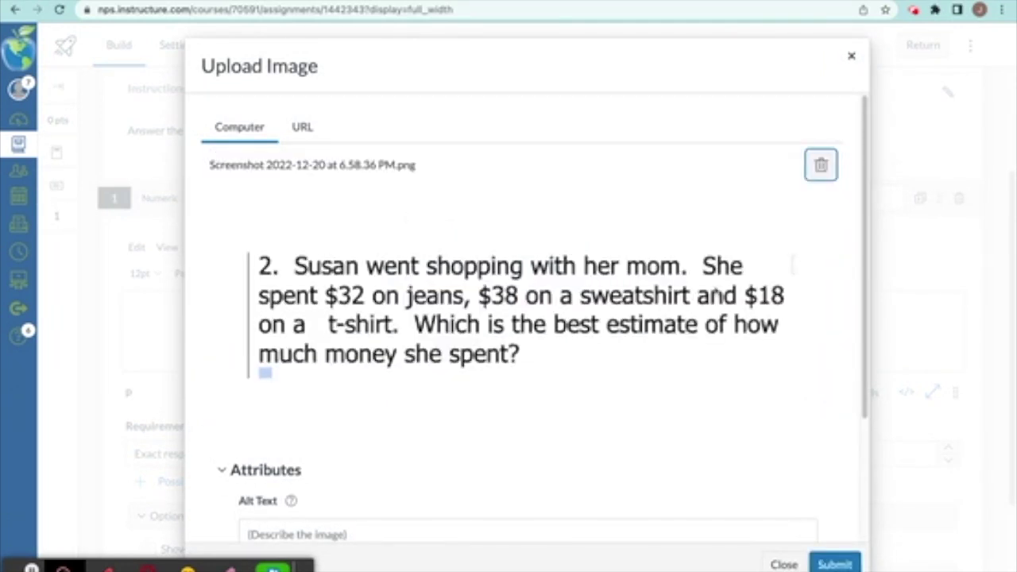
{"action": "scroll", "coordinate": [721, 395], "scroll_direction": "down", "scroll_amount": 3}
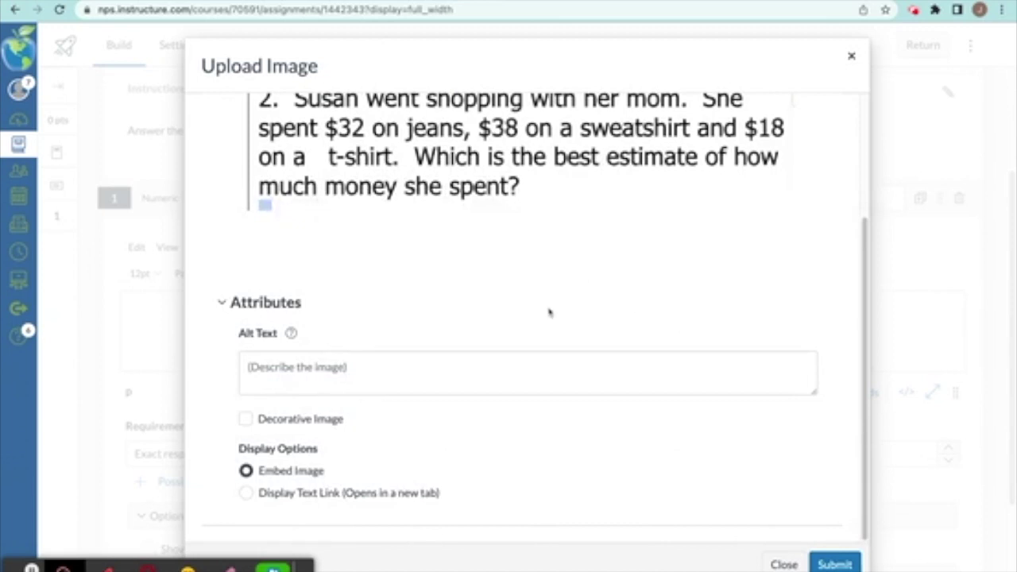
{"action": "mouse_move", "coordinate": [290, 338]}
{"action": "left_click", "coordinate": [832, 564]}
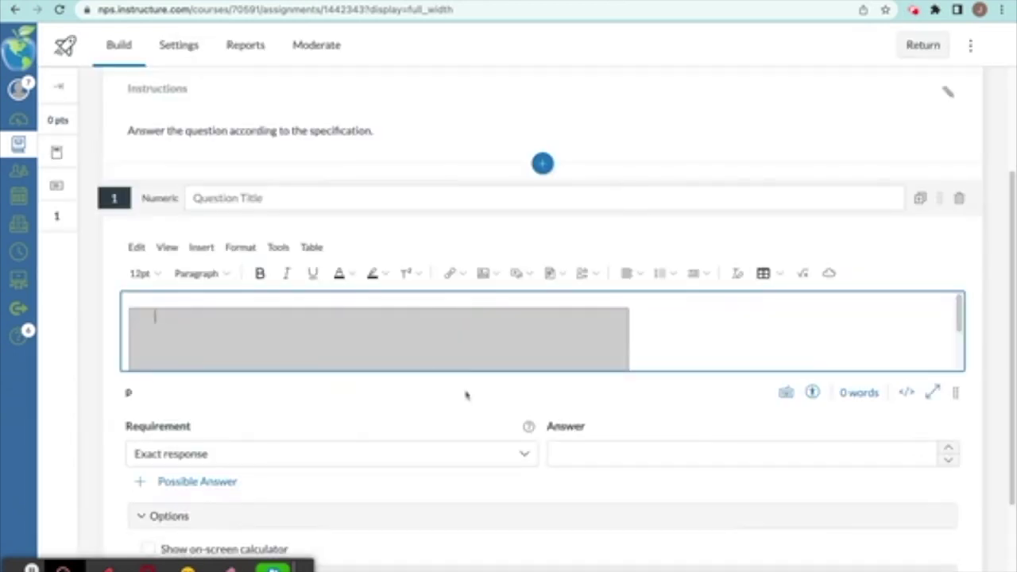
Give the numeric question two possible exact-response answers, 90 and 90.00.
{"action": "left_click", "coordinate": [626, 451]}
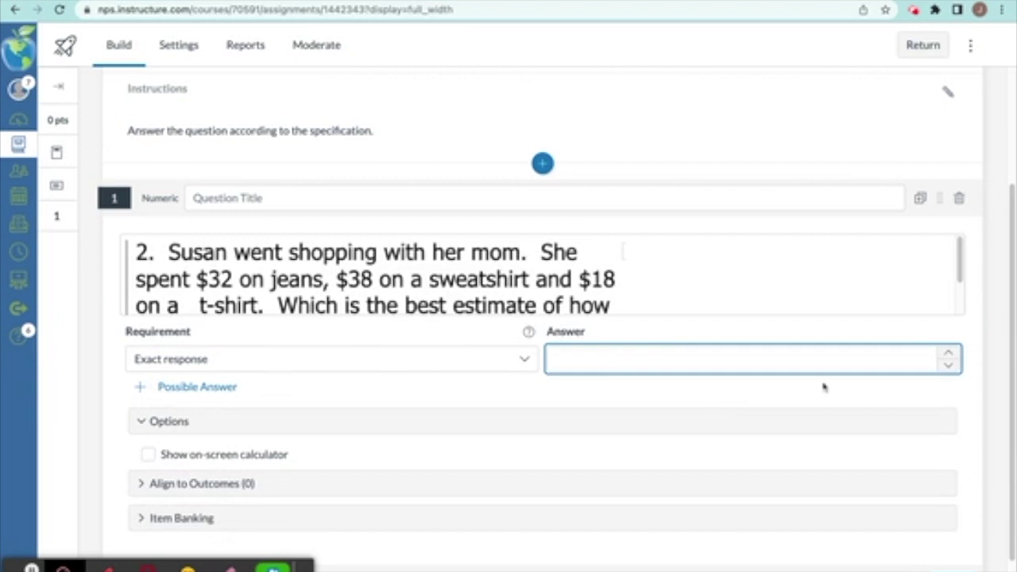
{"action": "left_click", "coordinate": [687, 355]}
{"action": "left_click", "coordinate": [191, 387]}
{"action": "left_click", "coordinate": [574, 417]}
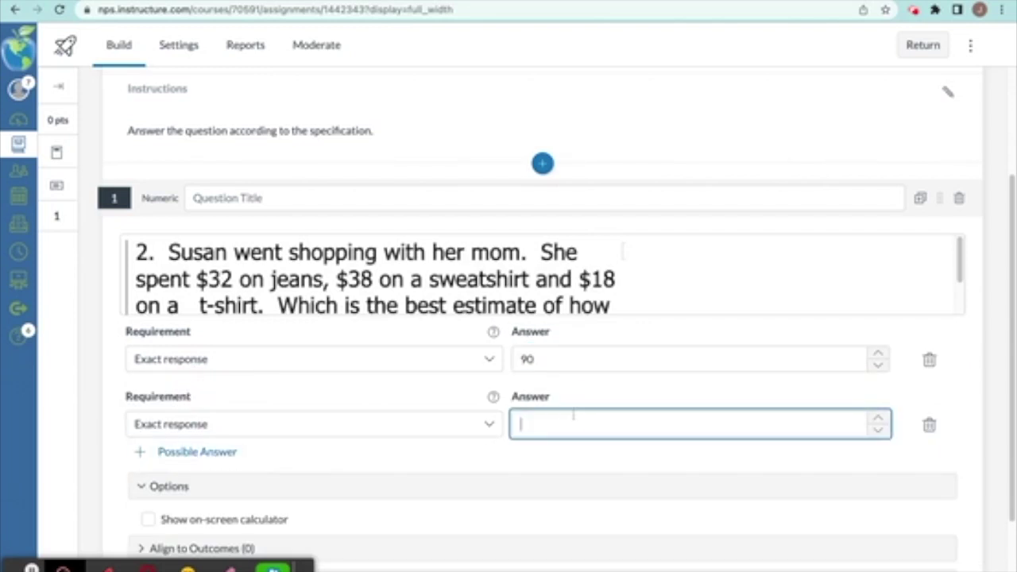
{"action": "type", "text": "90.00"}
Expand the numeric question's item banking options and start adding the question to a bank.
{"action": "scroll", "coordinate": [477, 405], "scroll_direction": "down", "scroll_amount": 2}
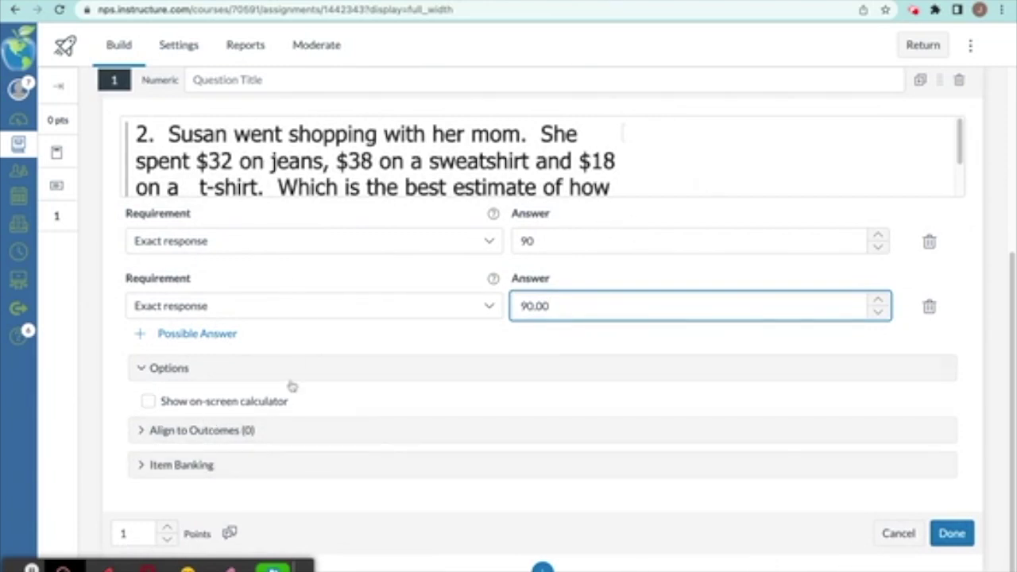
{"action": "left_click", "coordinate": [159, 470]}
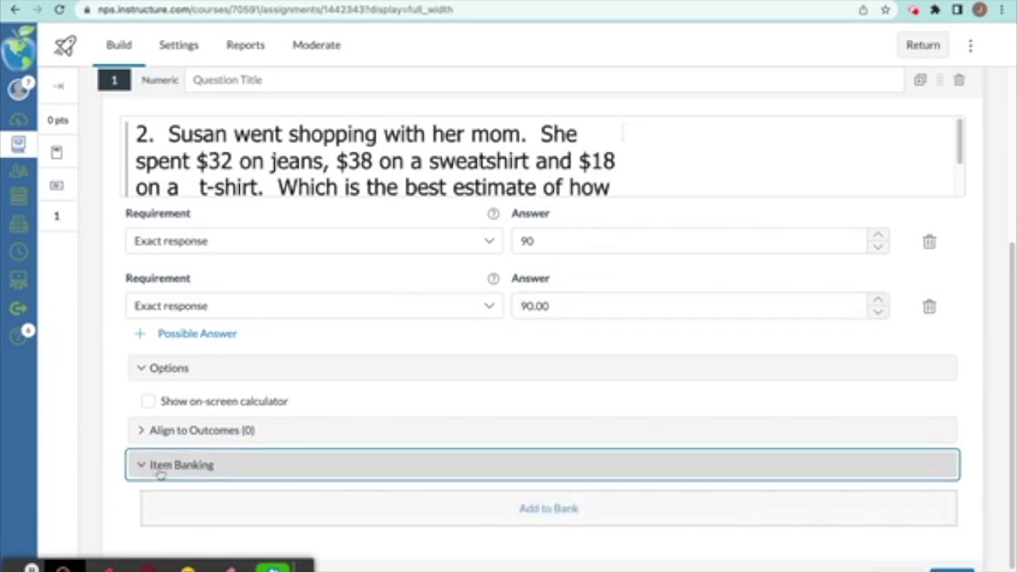
{"action": "scroll", "coordinate": [357, 409], "scroll_direction": "down", "scroll_amount": 1}
{"action": "left_click", "coordinate": [553, 459]}
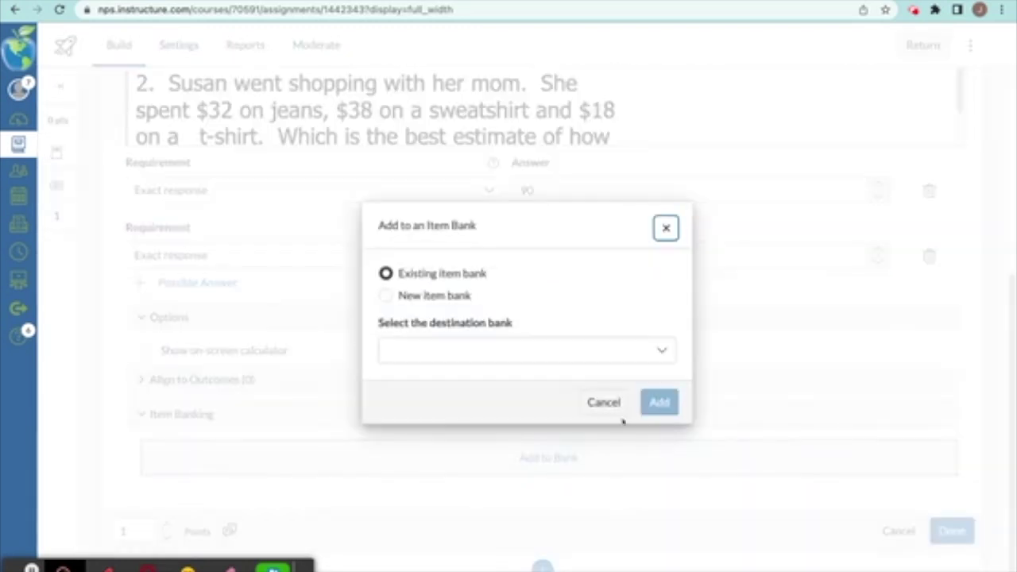
{"action": "left_click", "coordinate": [436, 296]}
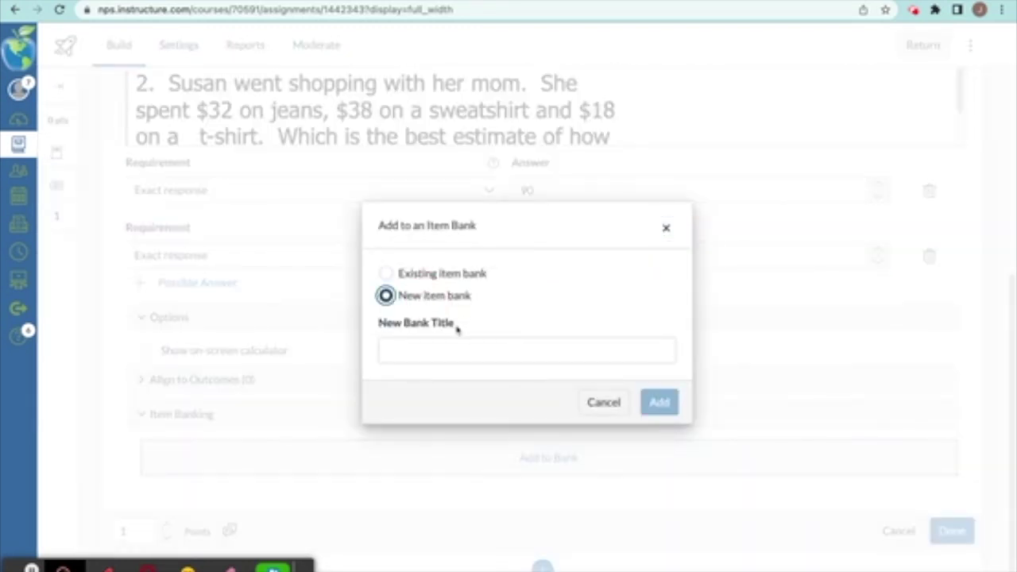
{"action": "left_click", "coordinate": [454, 354]}
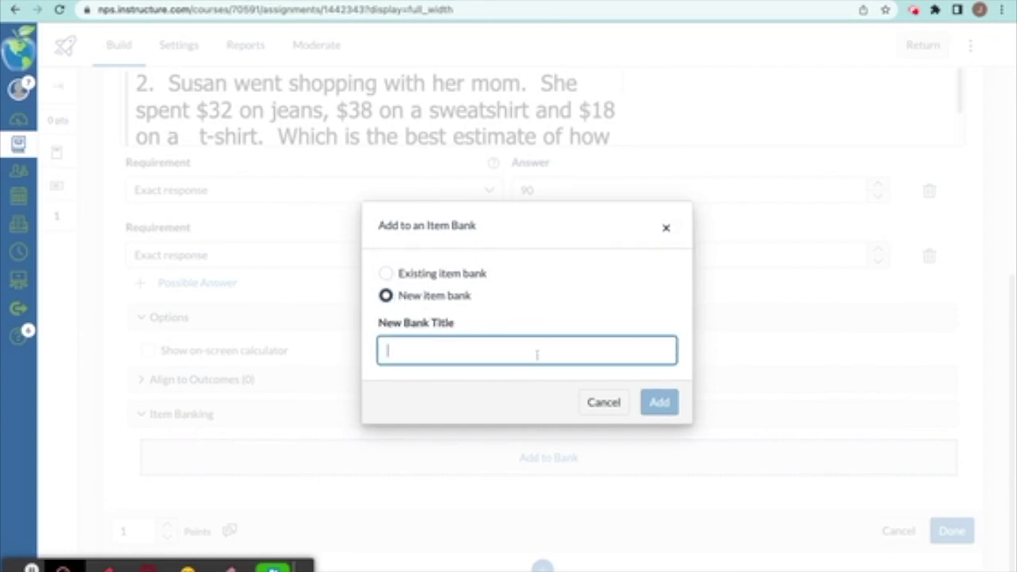
{"action": "type", "text": "5.2a"}
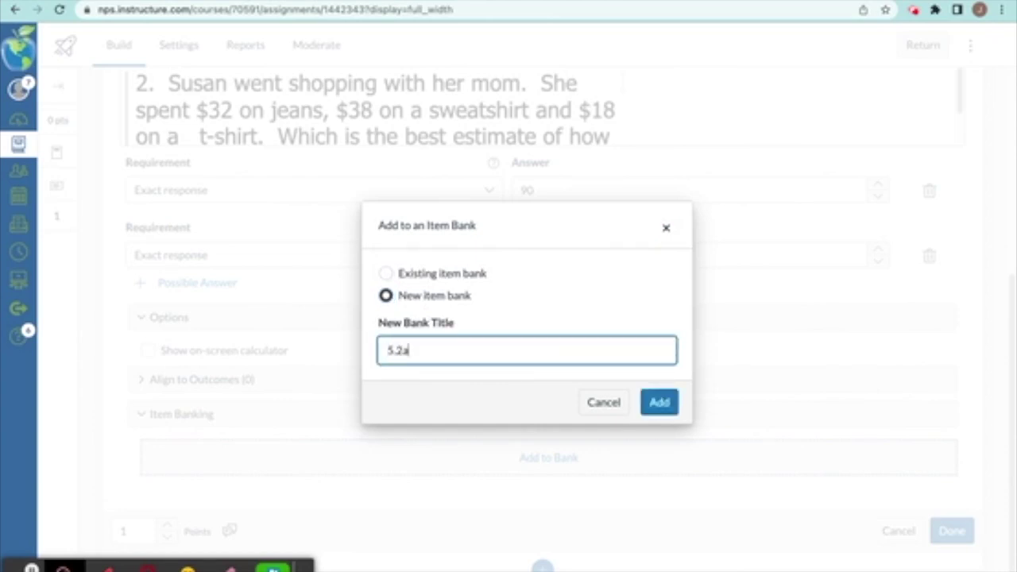
{"action": "type", "text": "Math"}
Add the numeric question to the existing item bank "Math SOL 5.2a" and save the question.
{"action": "left_click", "coordinate": [470, 271]}
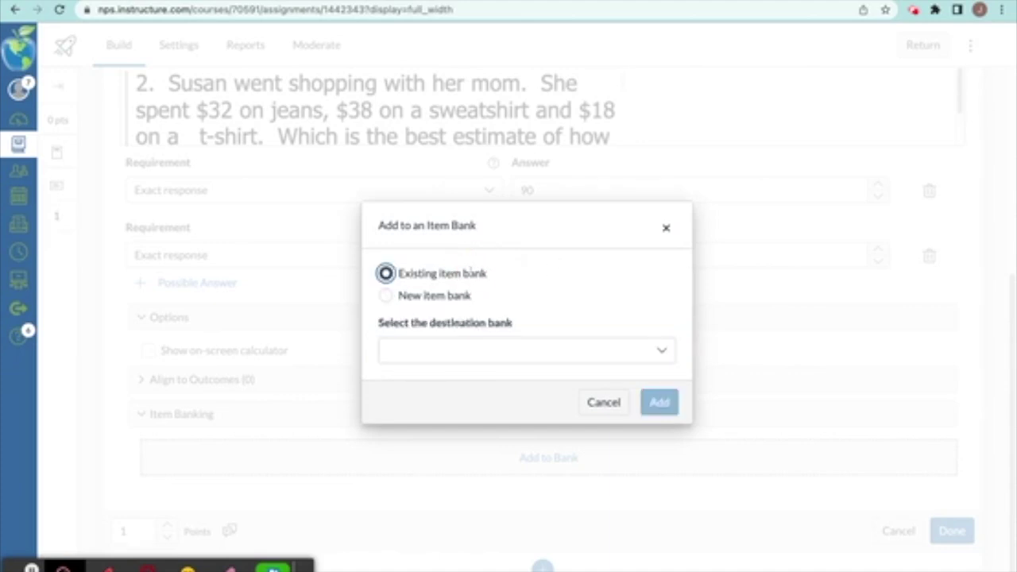
{"action": "left_click", "coordinate": [533, 356]}
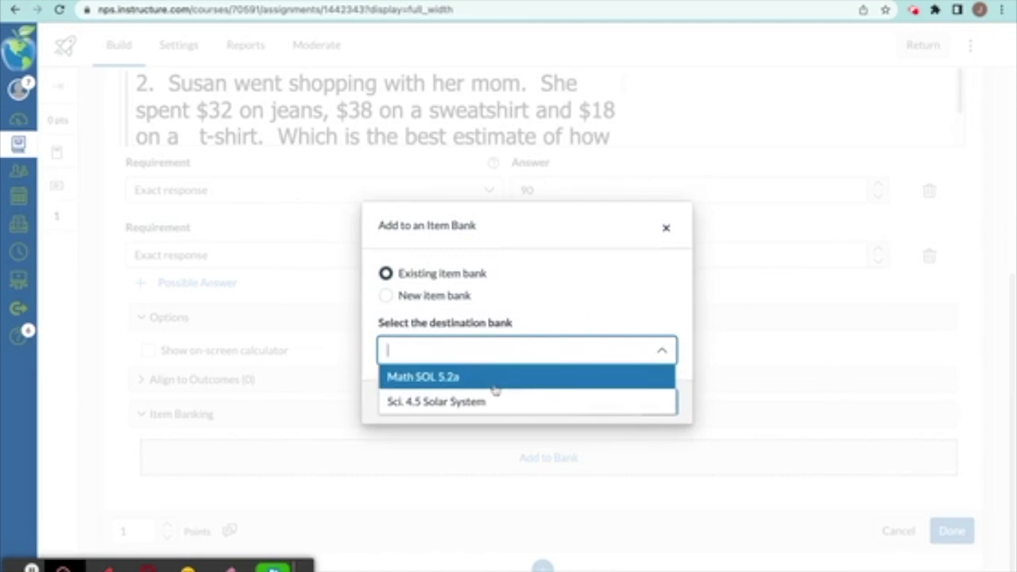
{"action": "left_click", "coordinate": [494, 387]}
{"action": "left_click", "coordinate": [493, 391]}
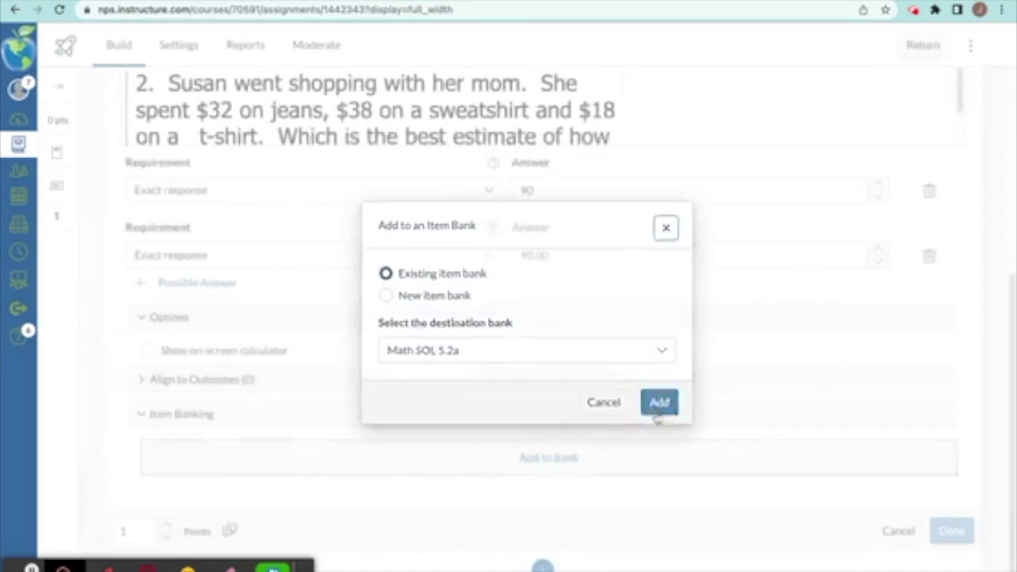
{"action": "left_click", "coordinate": [659, 403]}
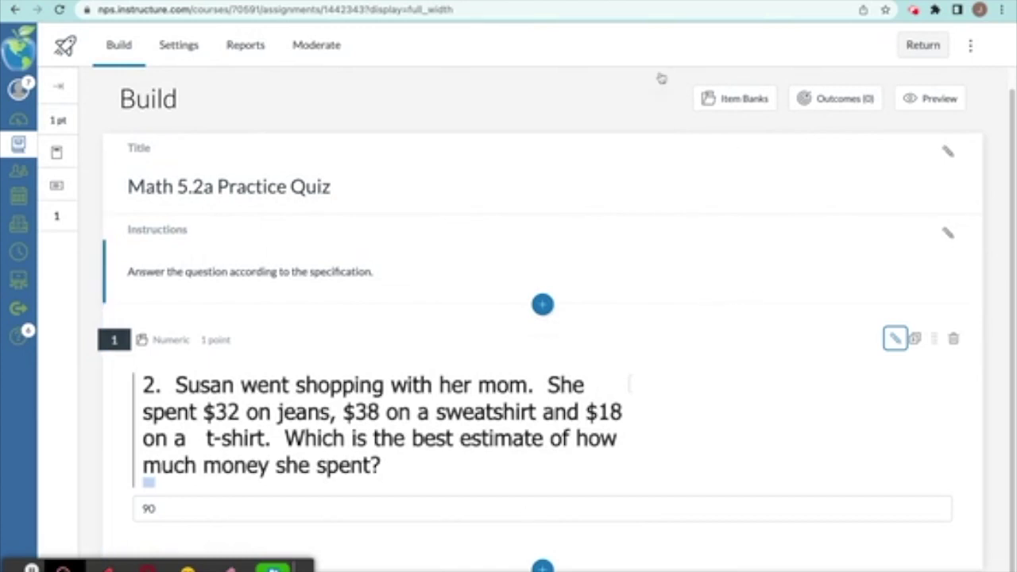
List all item banks, open "Math SOL 5.2a" and delete the first of its duplicate numeric shopping questions.
{"action": "left_click", "coordinate": [745, 99]}
{"action": "left_click", "coordinate": [566, 132]}
{"action": "left_click", "coordinate": [579, 154]}
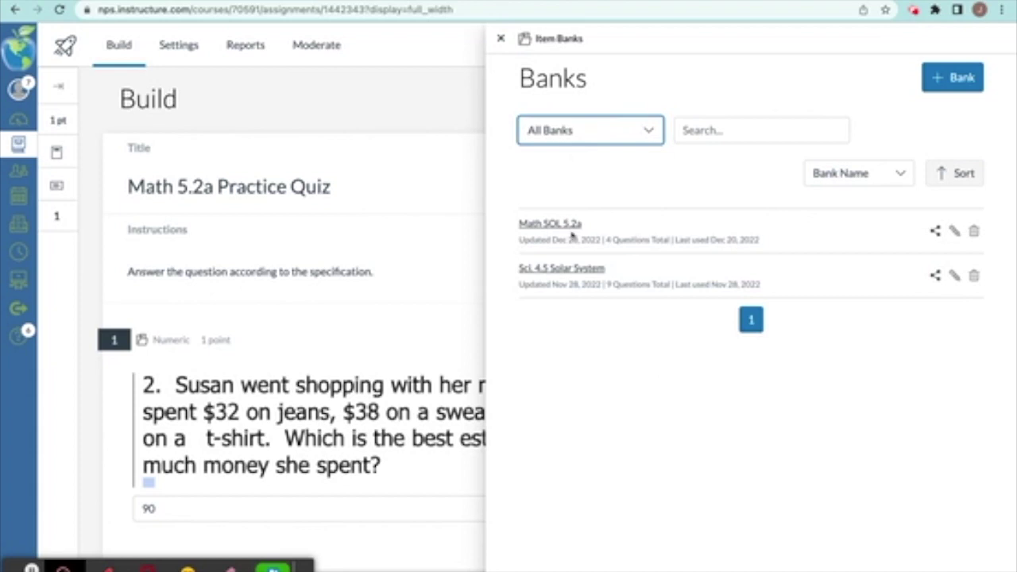
{"action": "left_click", "coordinate": [569, 228]}
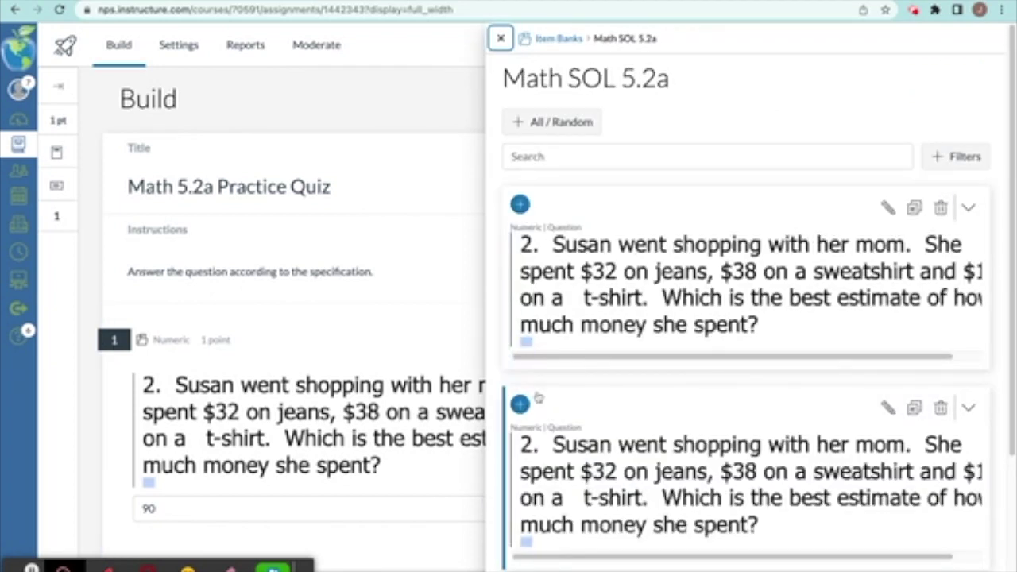
{"action": "left_click", "coordinate": [941, 207]}
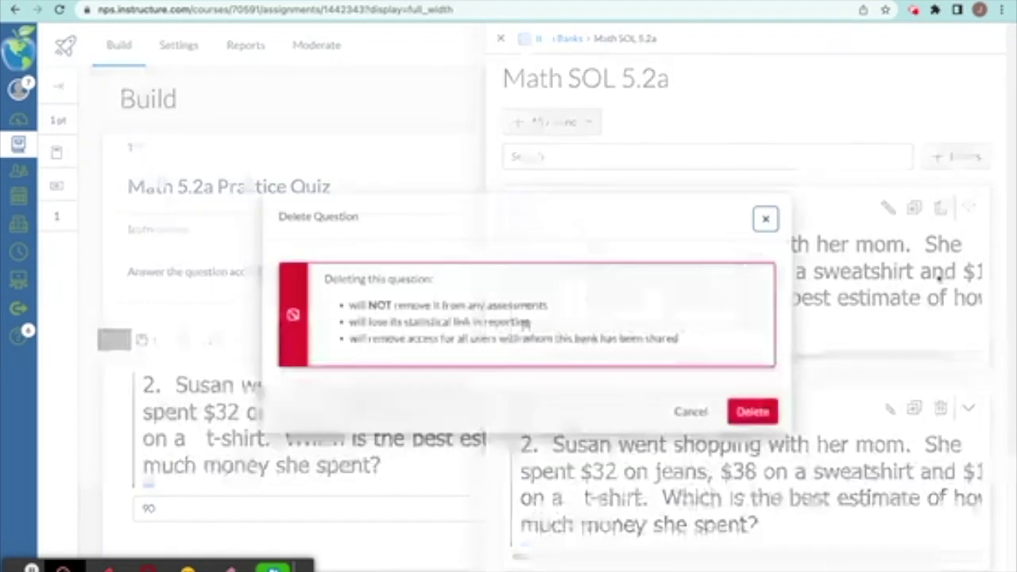
{"action": "left_click", "coordinate": [752, 412]}
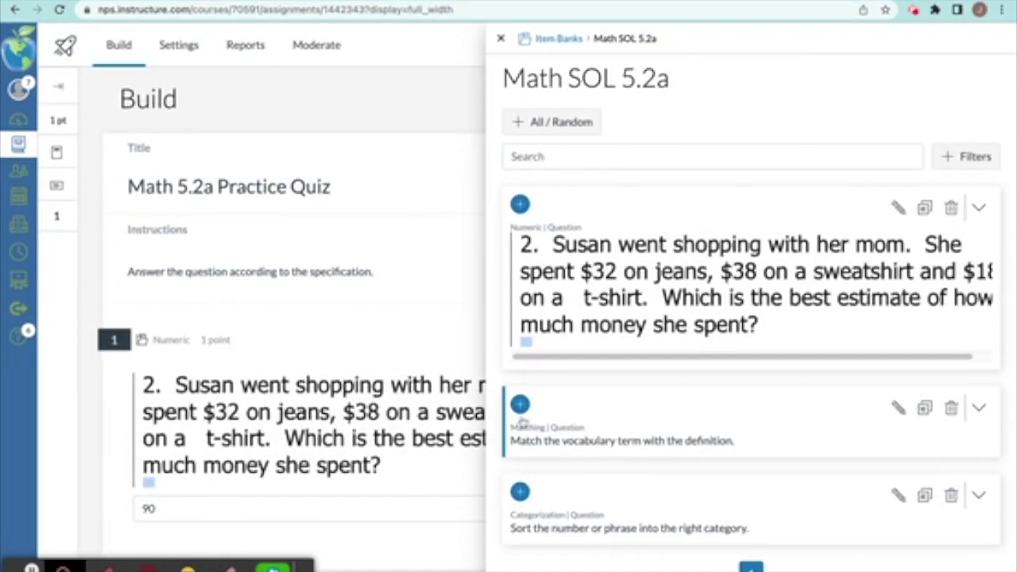
Expand the vocabulary matching question in the "Math SOL 5.2a" bank and add it to the quiz.
{"action": "left_click", "coordinate": [583, 421]}
{"action": "scroll", "coordinate": [580, 420], "scroll_direction": "down", "scroll_amount": 2}
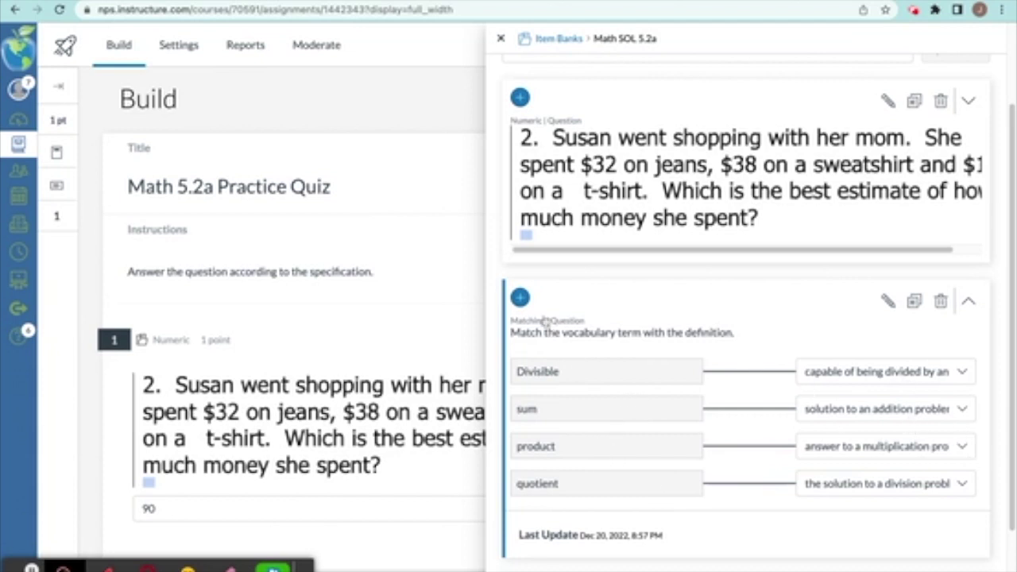
{"action": "left_click", "coordinate": [520, 297]}
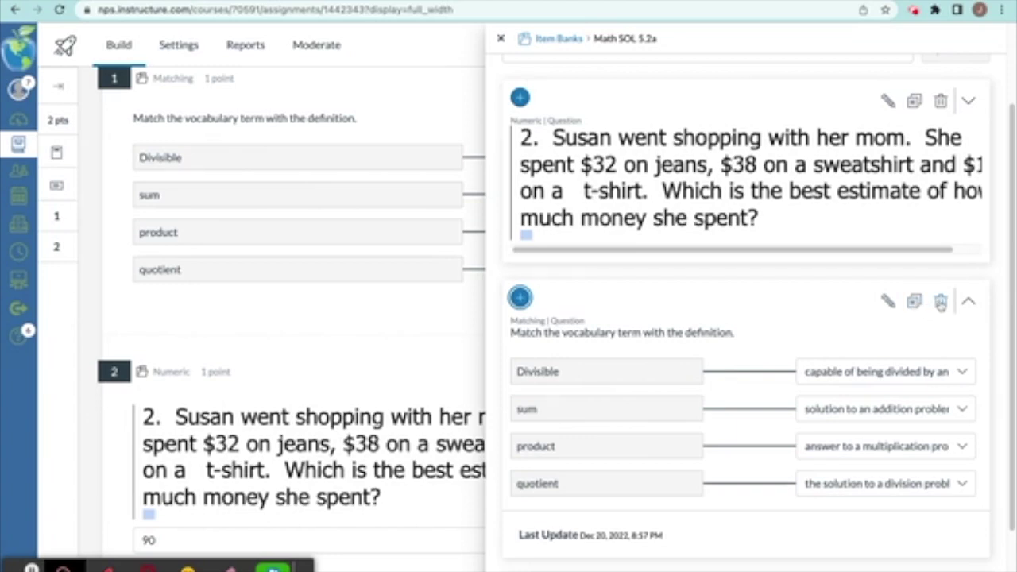
Expand the bank's prime and composite categorization question, add it to the quiz and close the item bank.
{"action": "scroll", "coordinate": [733, 373], "scroll_direction": "down", "scroll_amount": 1}
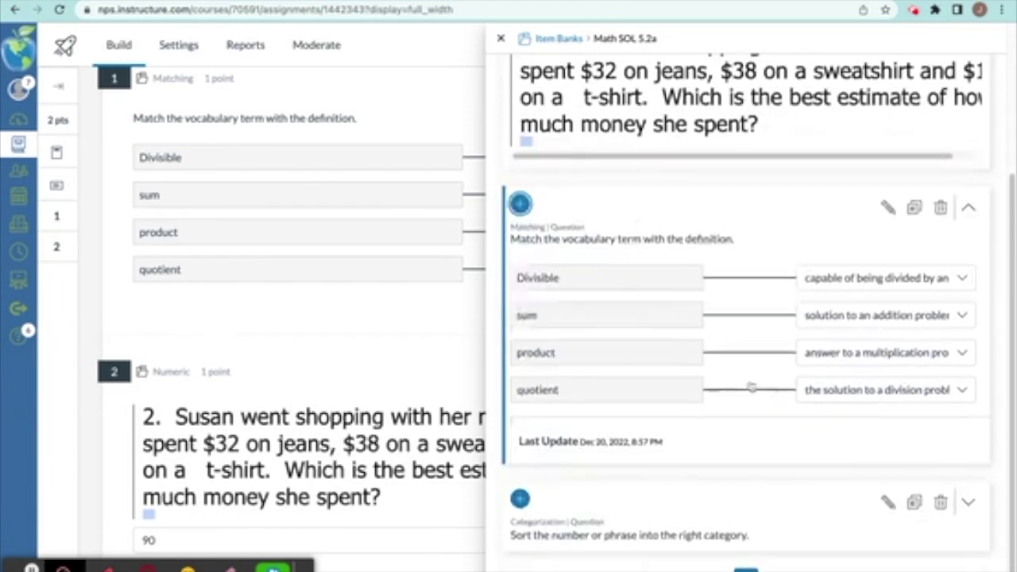
{"action": "left_click", "coordinate": [738, 551]}
{"action": "scroll", "coordinate": [750, 508], "scroll_direction": "down", "scroll_amount": 4}
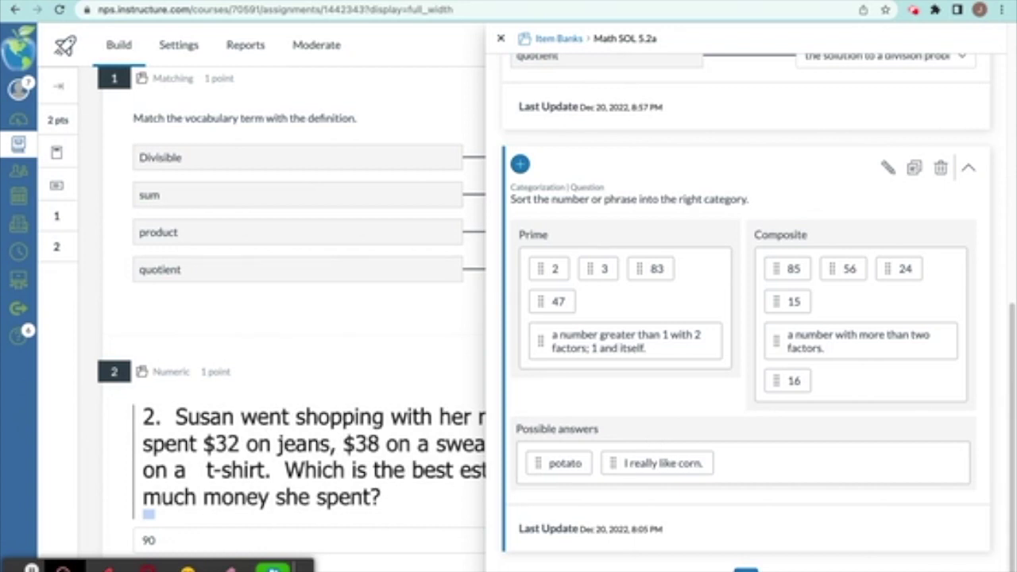
{"action": "left_click", "coordinate": [520, 164]}
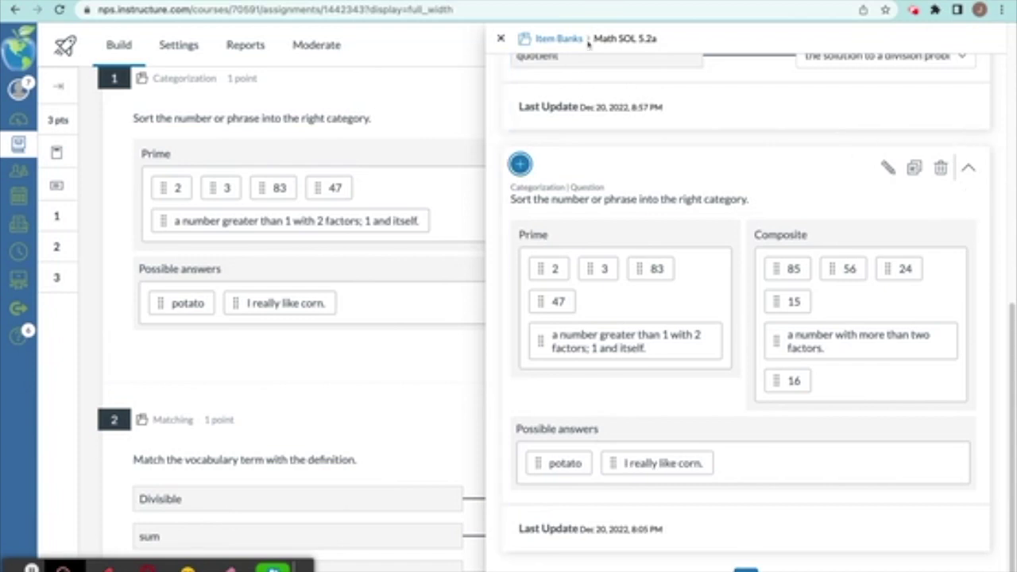
{"action": "left_click", "coordinate": [500, 38]}
Review the categorization, matching and numeric questions on the quiz's build page.
{"action": "scroll", "coordinate": [707, 253], "scroll_direction": "down", "scroll_amount": 10}
{"action": "scroll", "coordinate": [716, 237], "scroll_direction": "up", "scroll_amount": 10}
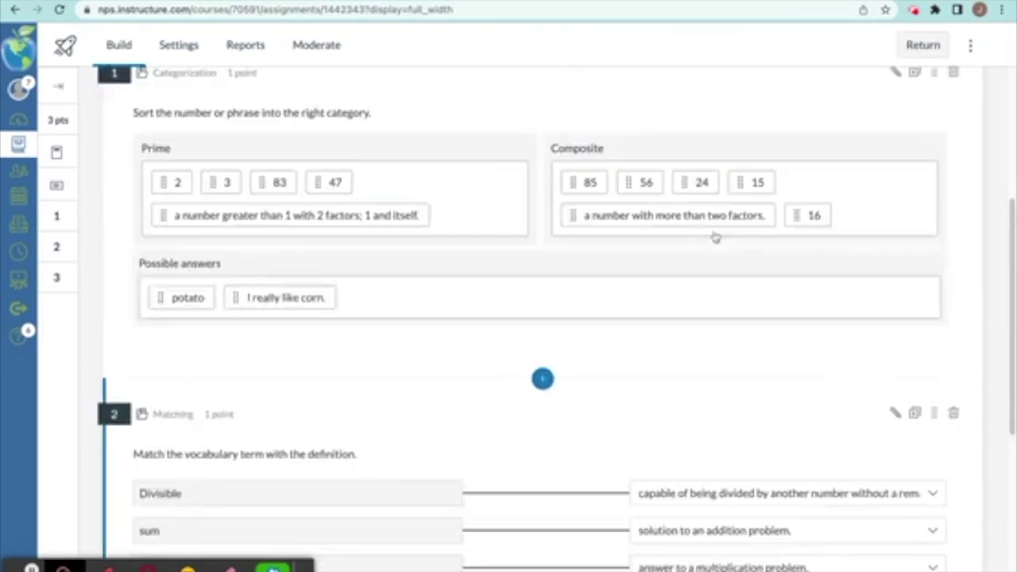
{"action": "scroll", "coordinate": [701, 260], "scroll_direction": "down", "scroll_amount": 2}
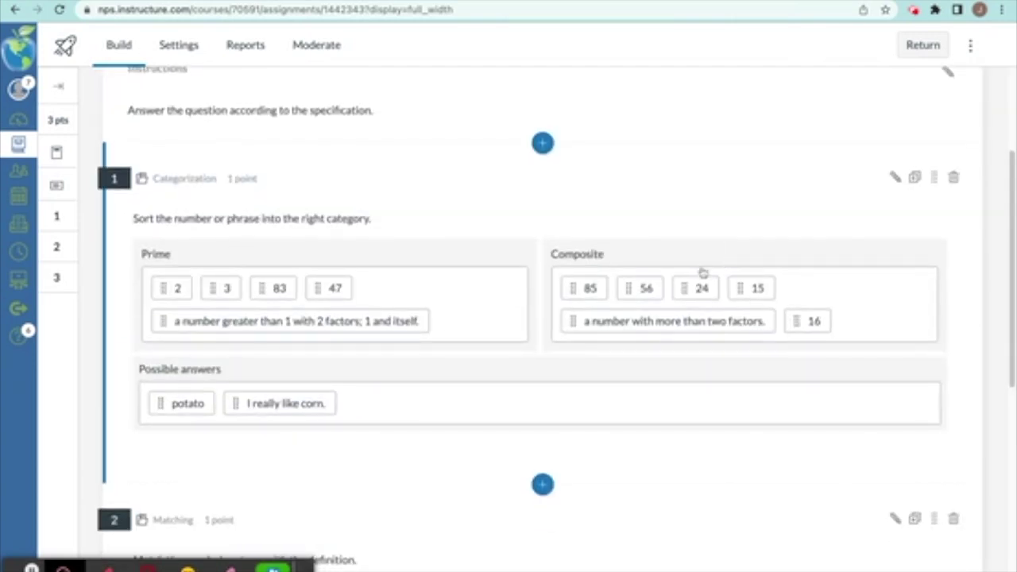
{"action": "scroll", "coordinate": [696, 283], "scroll_direction": "down", "scroll_amount": 1}
{"action": "scroll", "coordinate": [700, 284], "scroll_direction": "down", "scroll_amount": 1}
{"action": "scroll", "coordinate": [699, 285], "scroll_direction": "down", "scroll_amount": 5}
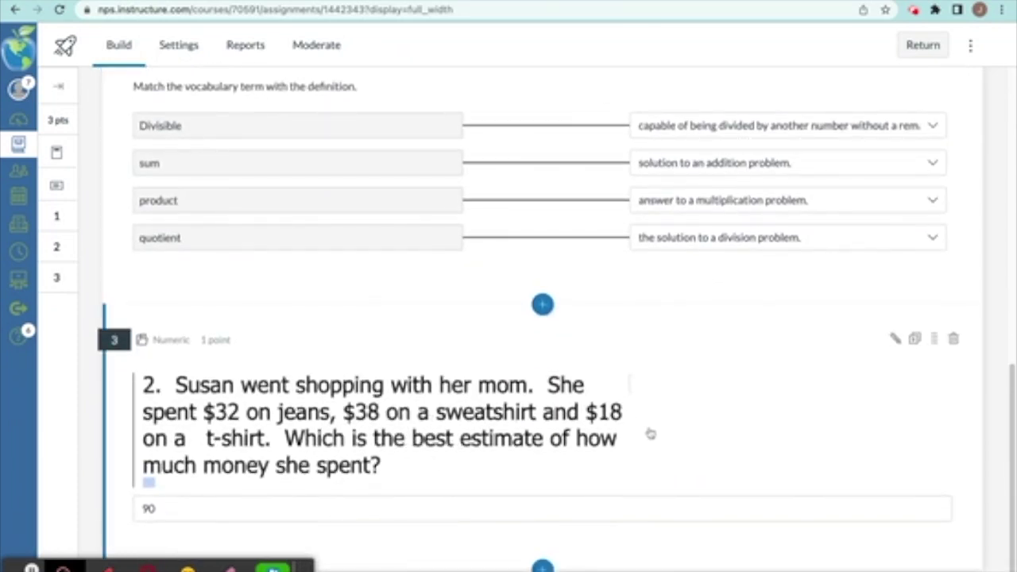
{"action": "scroll", "coordinate": [658, 302], "scroll_direction": "up", "scroll_amount": 2}
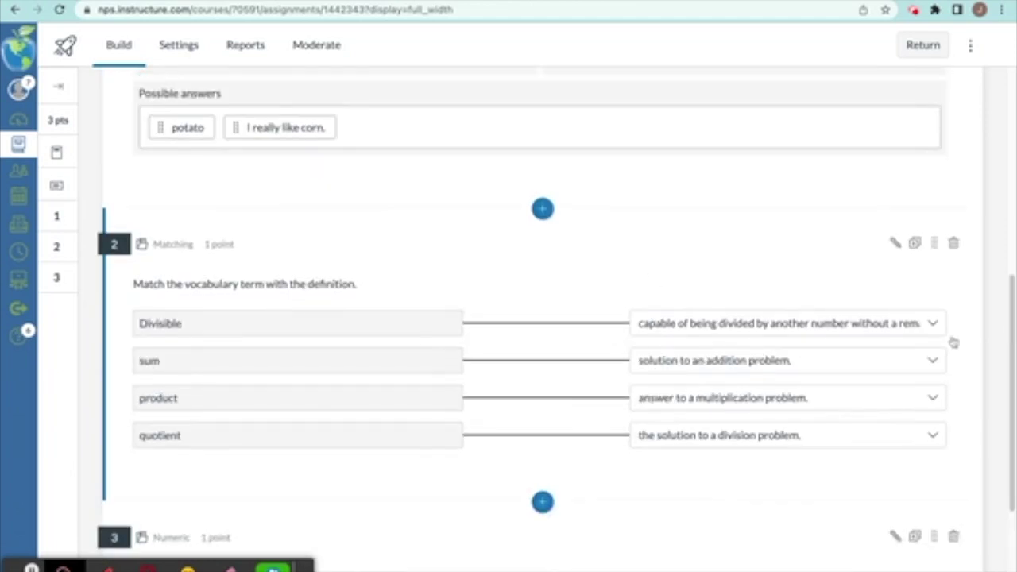
Enable Shuffle questions, Shuffle answers and One question at a time in the quiz settings.
{"action": "left_click", "coordinate": [170, 49]}
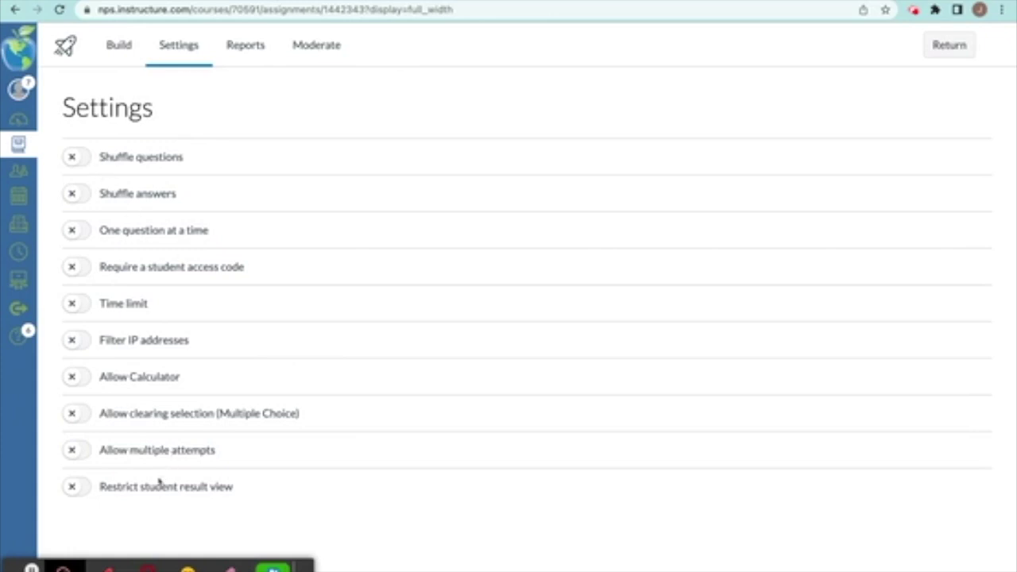
{"action": "left_click", "coordinate": [86, 159]}
{"action": "left_click", "coordinate": [87, 196]}
{"action": "left_click", "coordinate": [84, 233]}
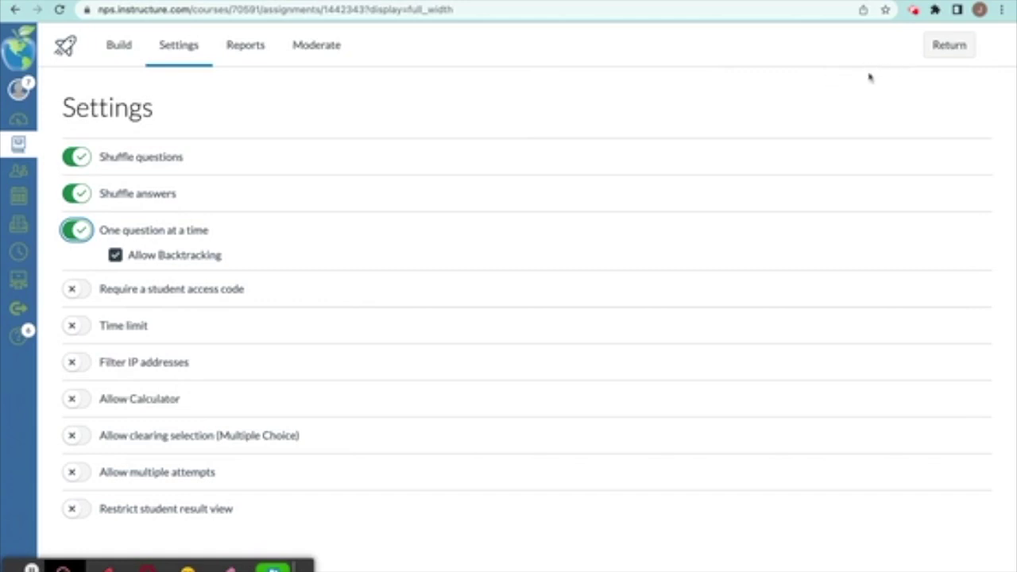
Return to the course's quiz list and open the assignment details of the Math 5.2a Practice Quiz.
{"action": "left_click", "coordinate": [954, 48]}
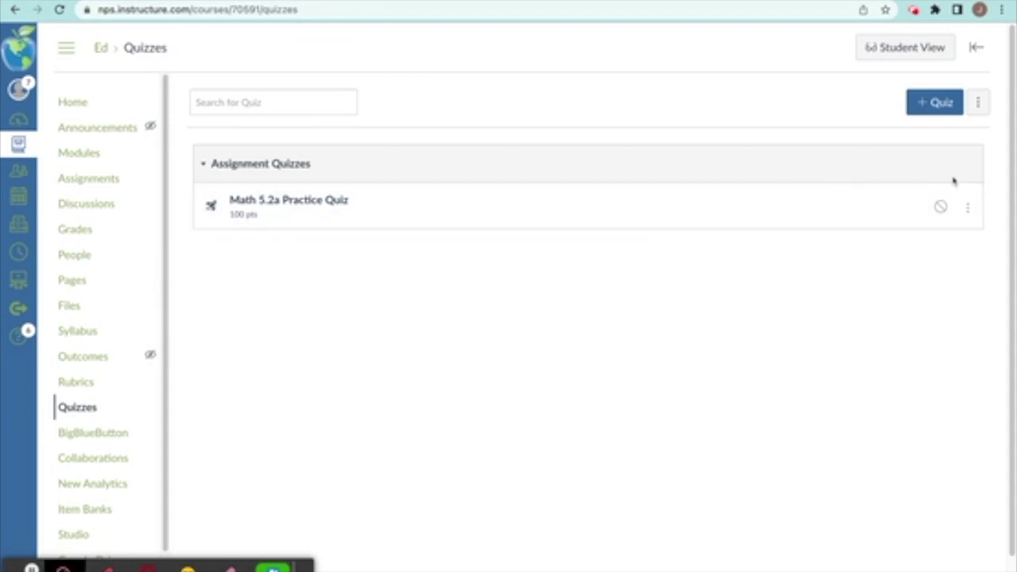
{"action": "left_click", "coordinate": [263, 200]}
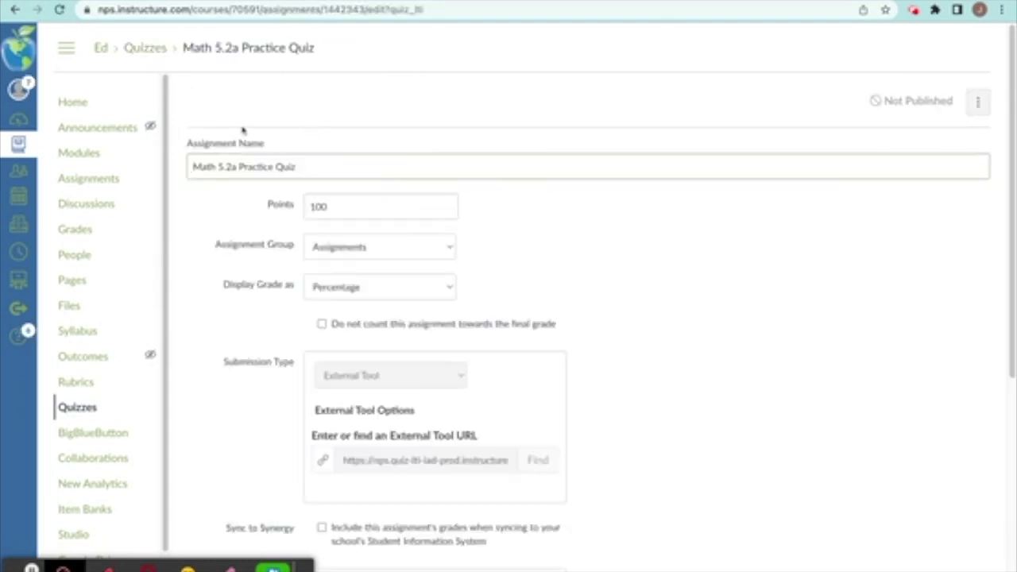
Add the Math 5.2a Practice Quiz as a quiz item to the "Canvas Practice Quiz" module and publish it.
{"action": "left_click", "coordinate": [82, 155]}
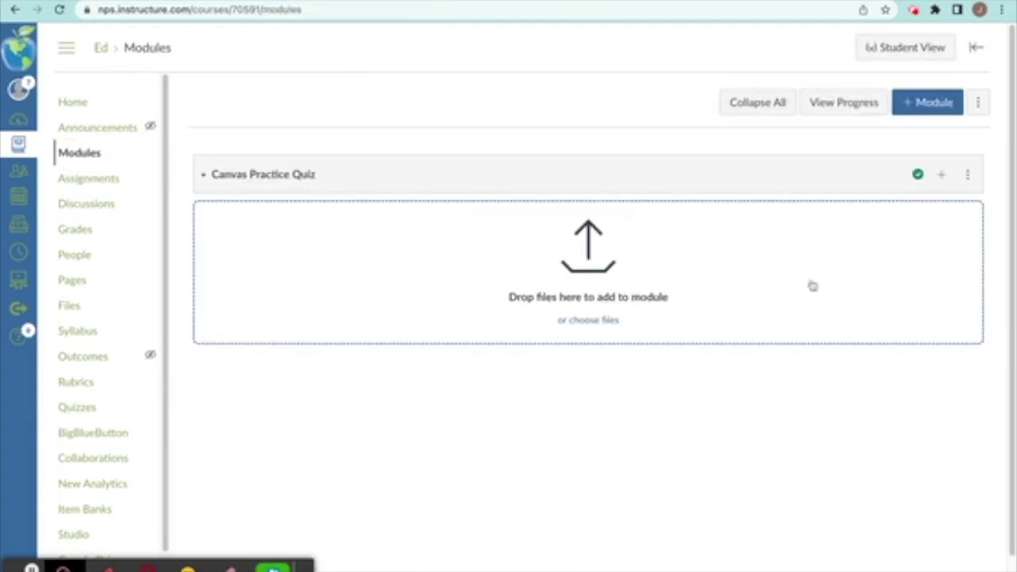
{"action": "left_click", "coordinate": [941, 175]}
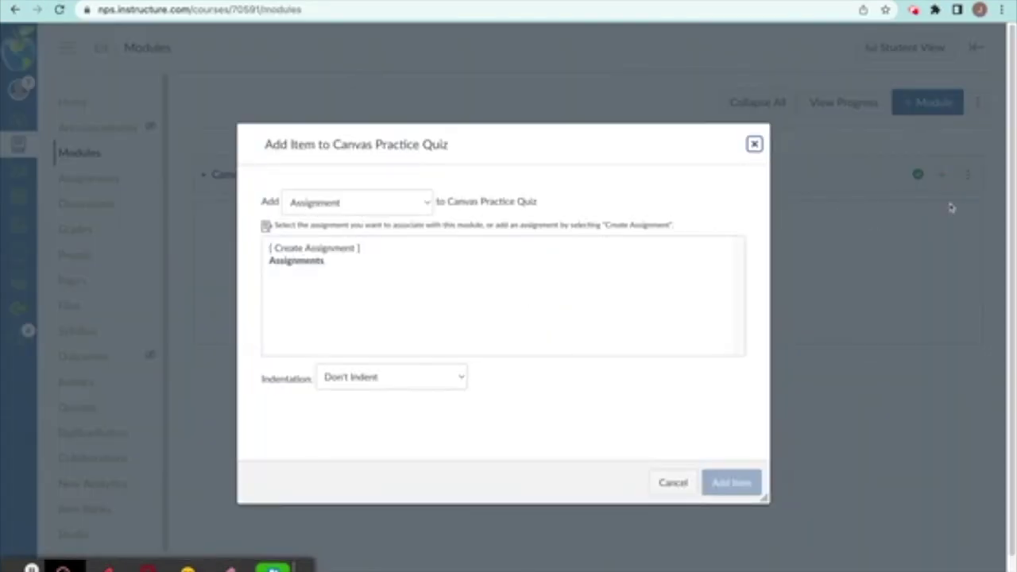
{"action": "left_click", "coordinate": [365, 211]}
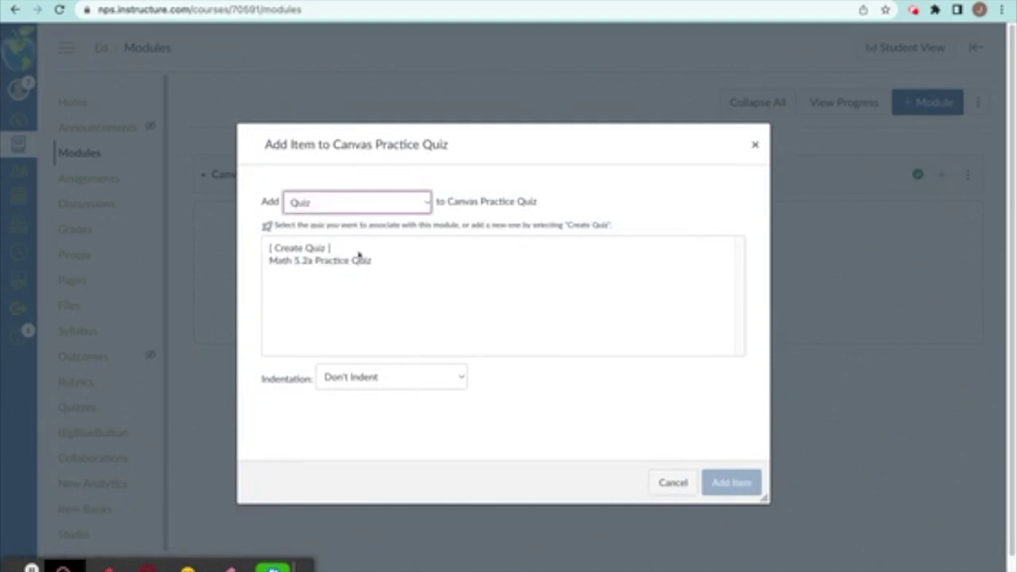
{"action": "left_click", "coordinate": [352, 262]}
{"action": "left_click", "coordinate": [379, 372]}
{"action": "left_click", "coordinate": [379, 392]}
{"action": "left_click", "coordinate": [720, 484]}
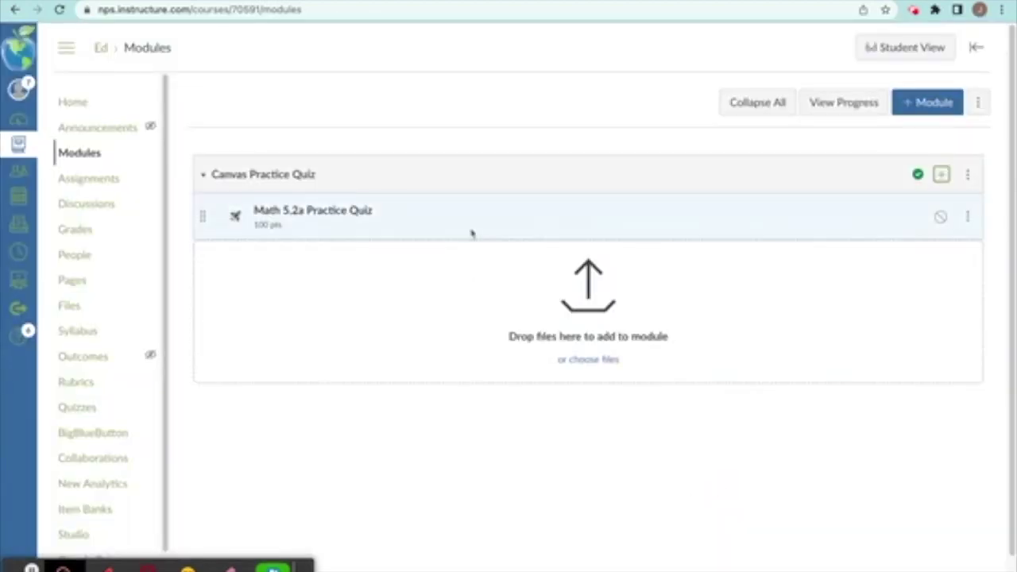
{"action": "left_click", "coordinate": [940, 216]}
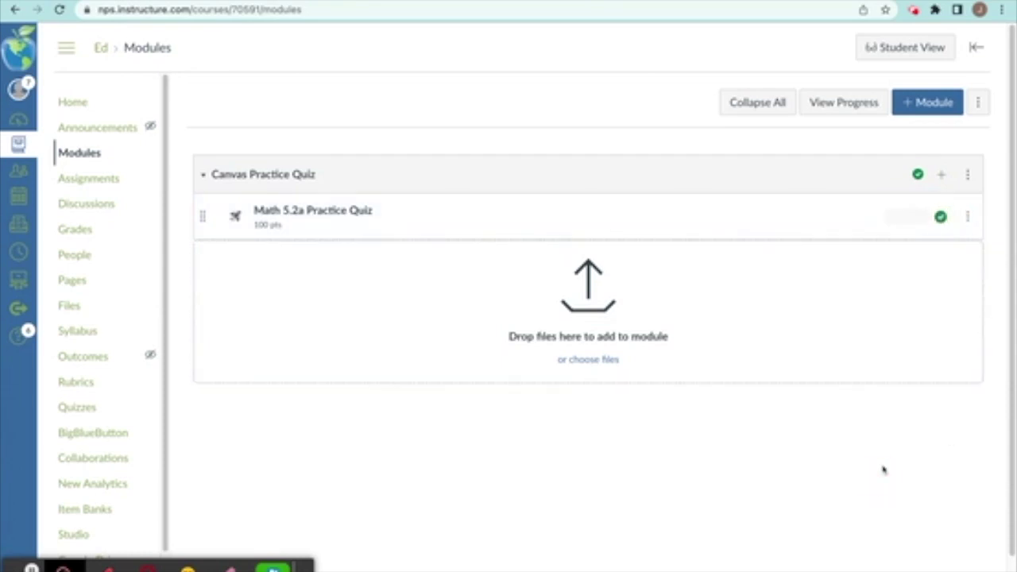
Switch to Student View and open the Math 5.2a Practice Quiz from the module.
{"action": "left_click", "coordinate": [921, 49]}
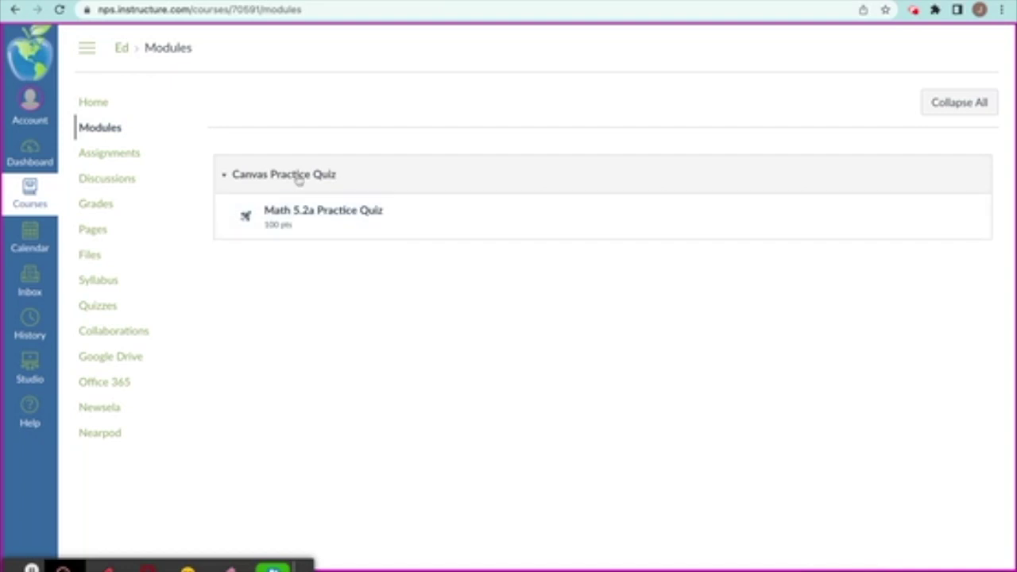
{"action": "left_click", "coordinate": [360, 218]}
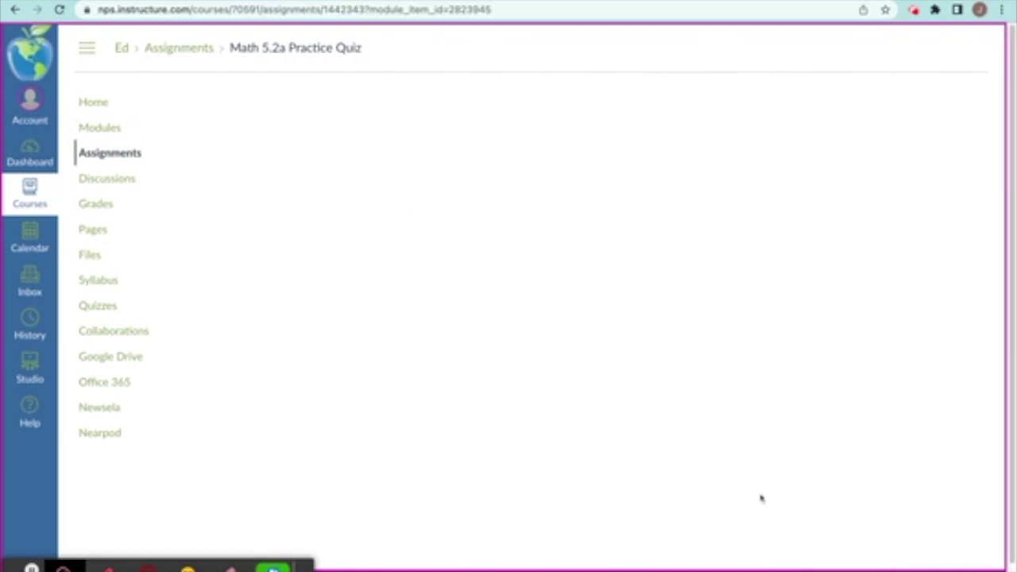